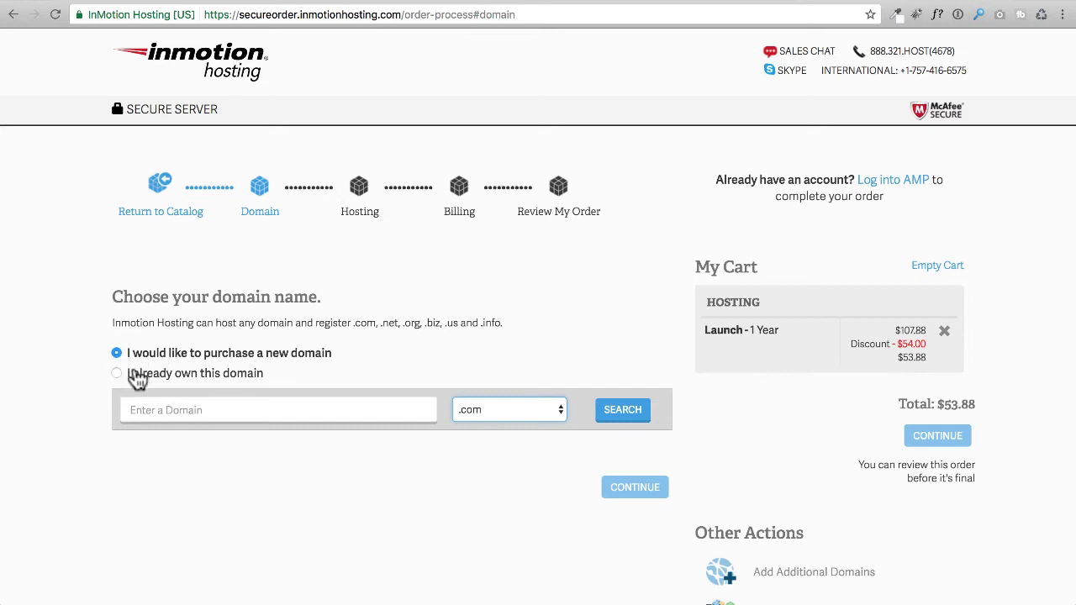
Check whether the domain showthedemo.com is available for purchase.
{"action": "left_click", "coordinate": [159, 412]}
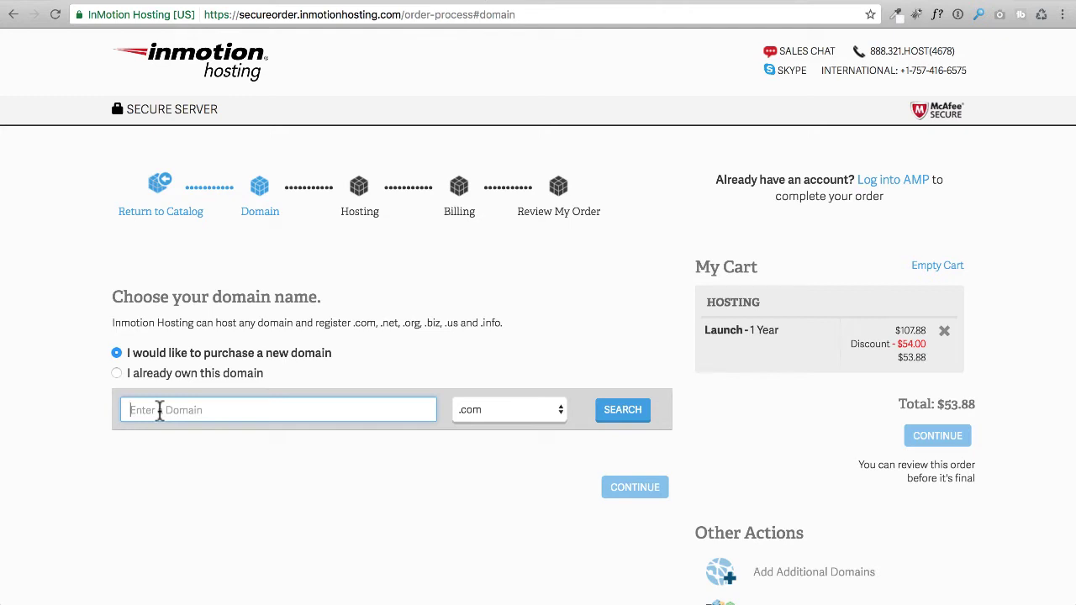
{"action": "type", "text": "showthedemo1"}
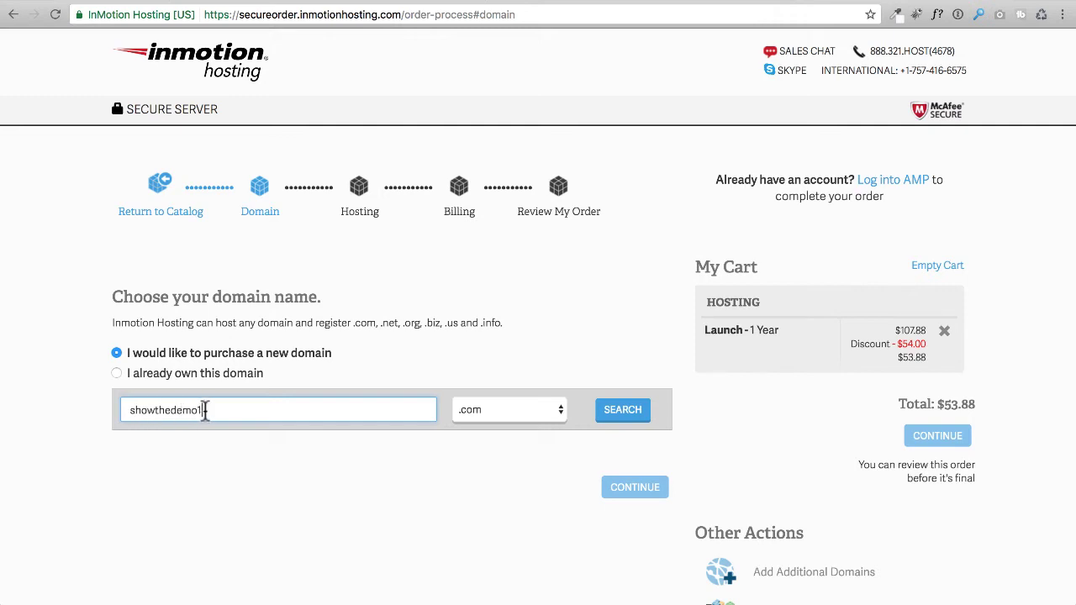
{"action": "key", "text": "BackSpace"}
{"action": "left_click", "coordinate": [618, 414]}
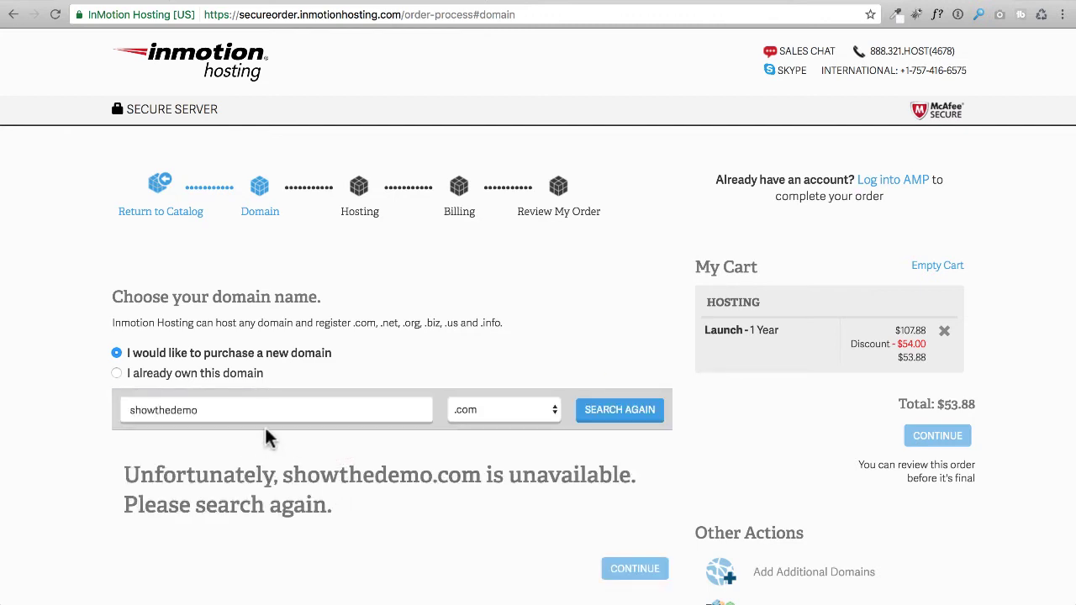
Search for showthedemo1.com instead and add that domain to the cart.
{"action": "left_click", "coordinate": [227, 409]}
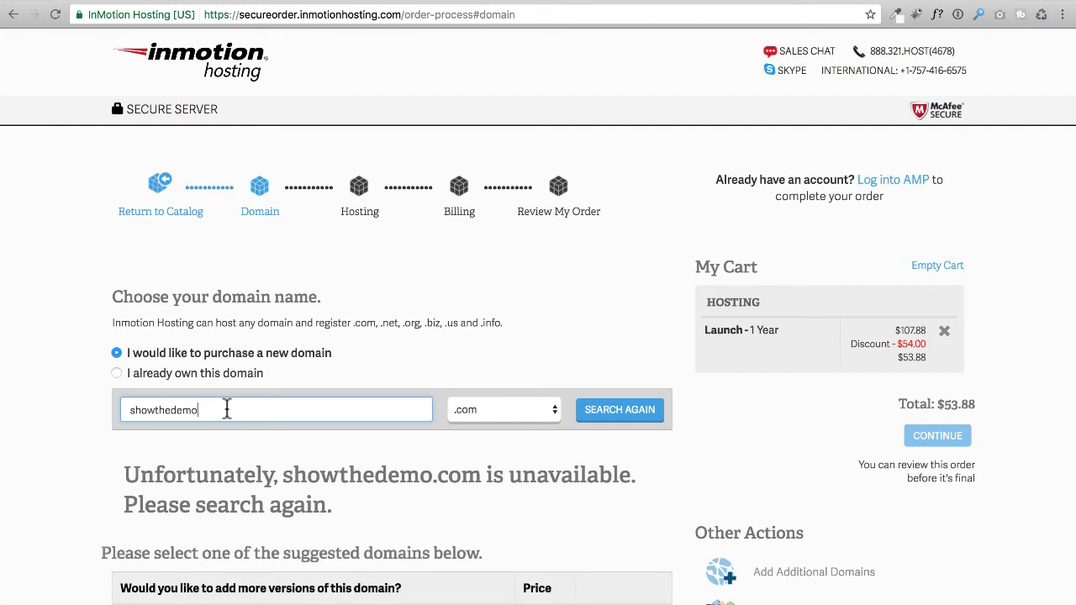
{"action": "type", "text": "1"}
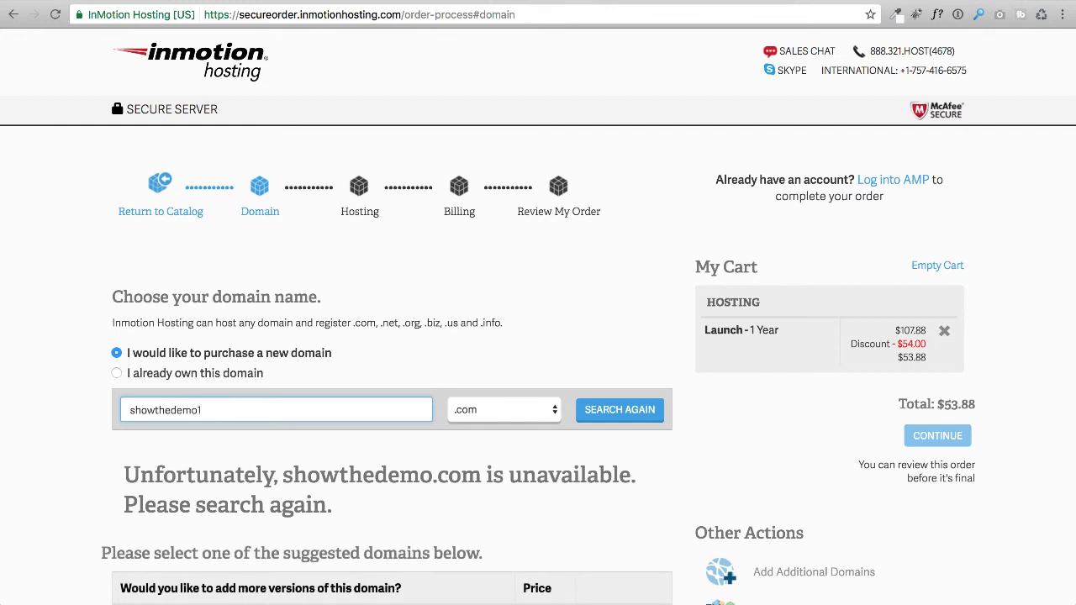
{"action": "left_click", "coordinate": [619, 425]}
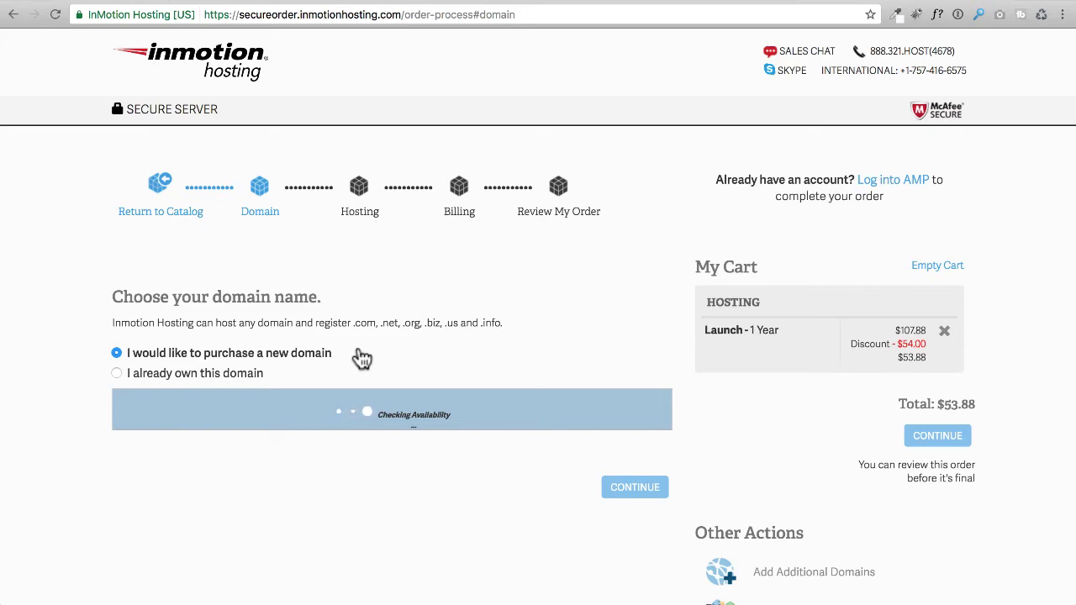
{"action": "scroll", "coordinate": [356, 353], "scroll_direction": "down", "scroll_amount": 3}
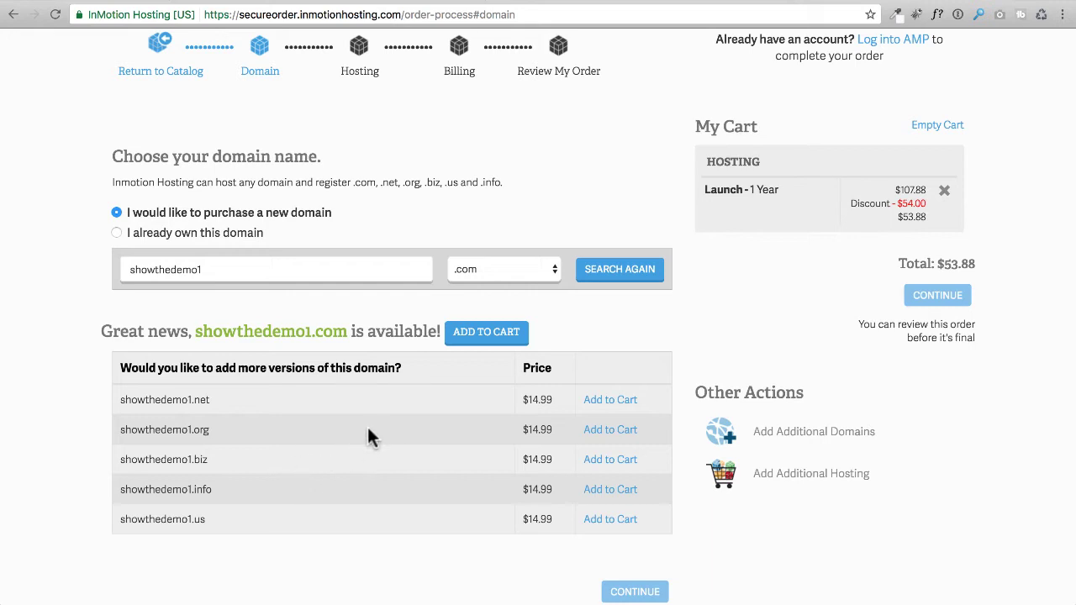
{"action": "left_click", "coordinate": [487, 334]}
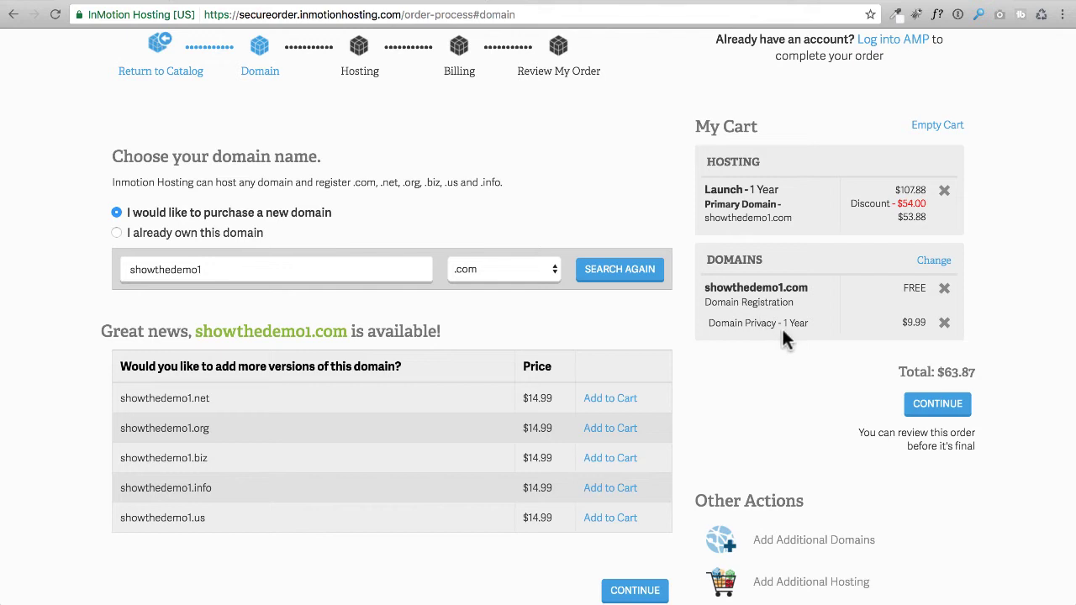
Remove the one-year domain privacy from the cart and continue to the hosting configuration without privacy protection.
{"action": "scroll", "coordinate": [770, 395], "scroll_direction": "up", "scroll_amount": 1}
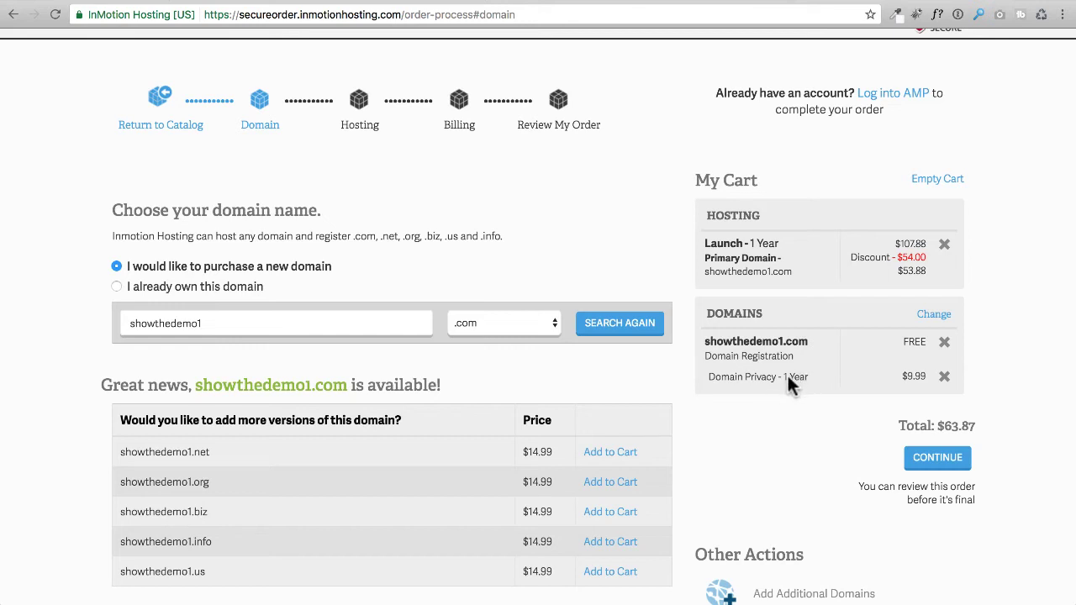
{"action": "left_click", "coordinate": [947, 379]}
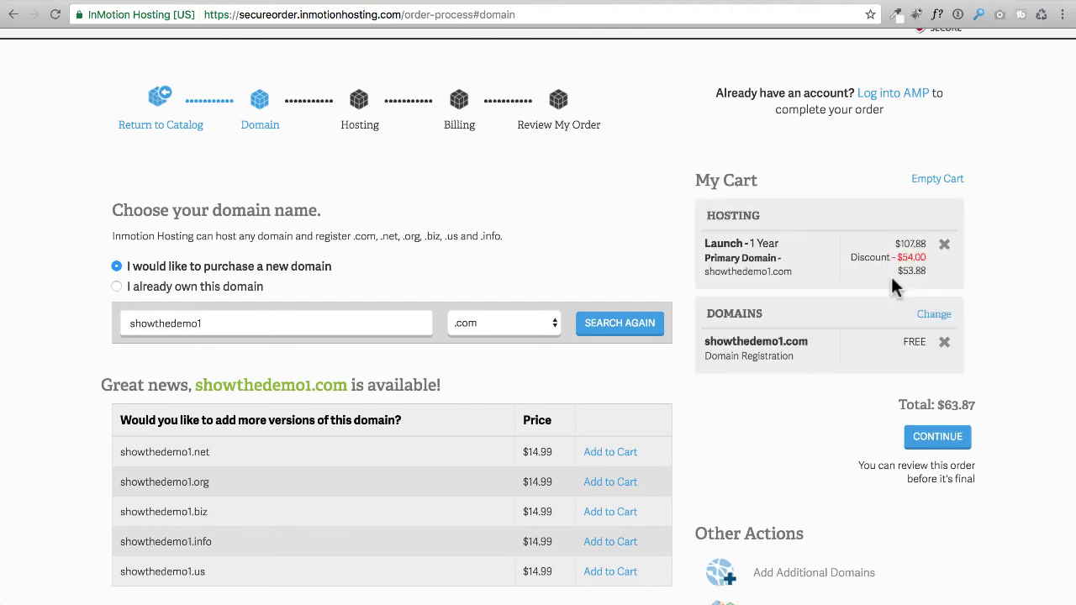
{"action": "left_click", "coordinate": [932, 436]}
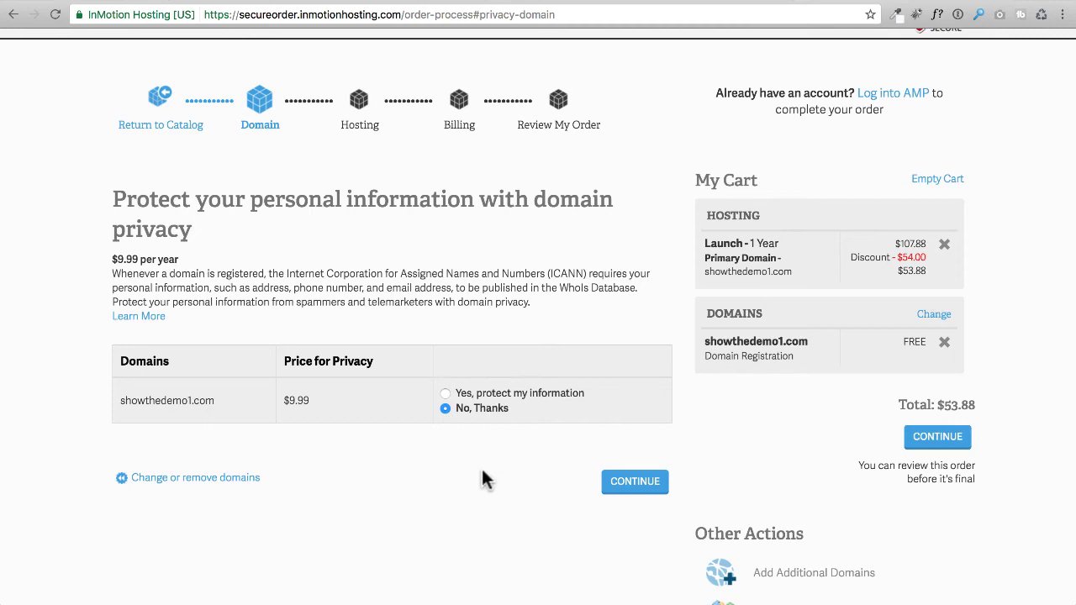
{"action": "left_click", "coordinate": [623, 487]}
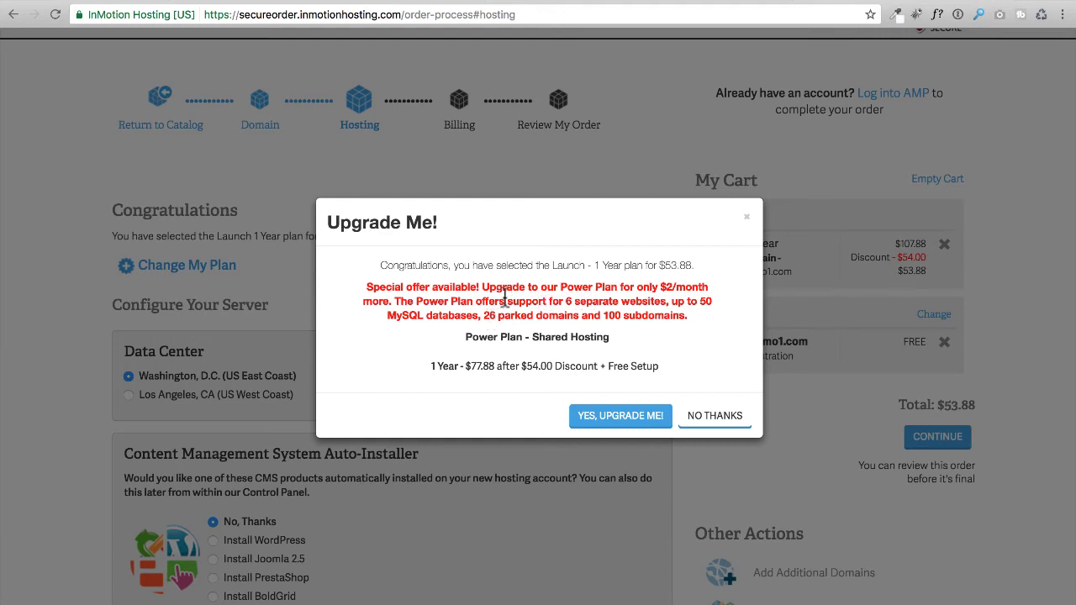
Decline the Power Plan upgrade and continue to billing with the Washington, D.C. data center and no CMS auto-install.
{"action": "left_click", "coordinate": [713, 415]}
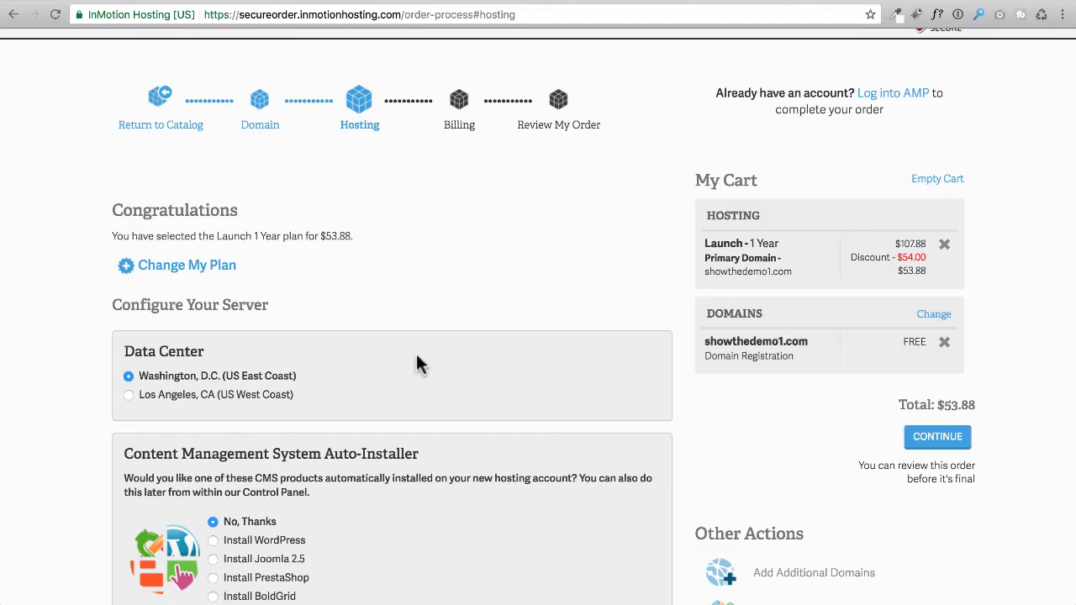
{"action": "scroll", "coordinate": [398, 360], "scroll_direction": "down", "scroll_amount": 3}
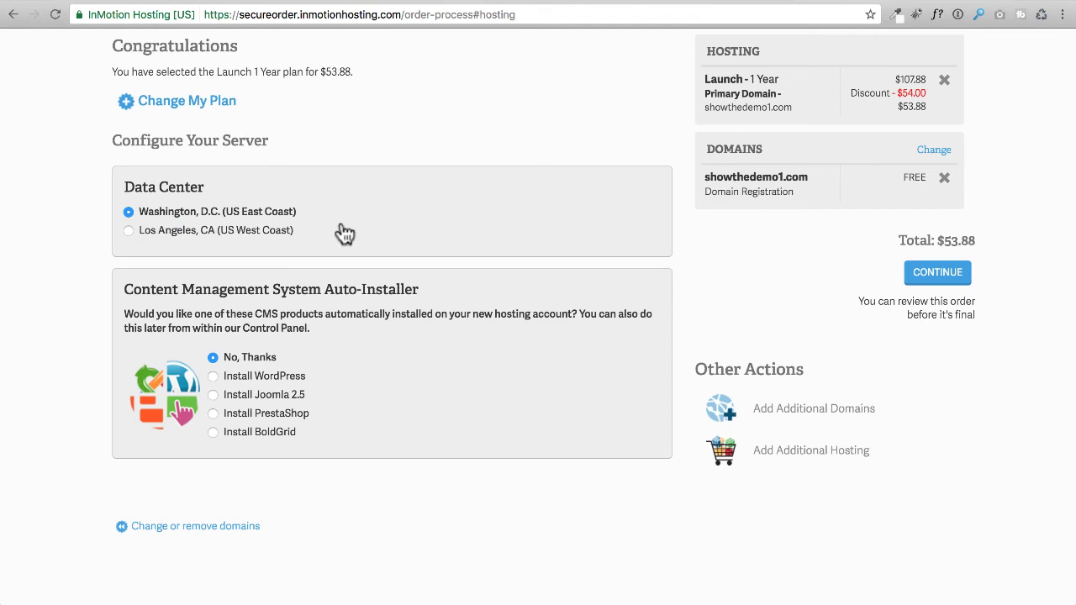
{"action": "scroll", "coordinate": [345, 232], "scroll_direction": "down", "scroll_amount": 1}
{"action": "scroll", "coordinate": [347, 232], "scroll_direction": "down", "scroll_amount": 1}
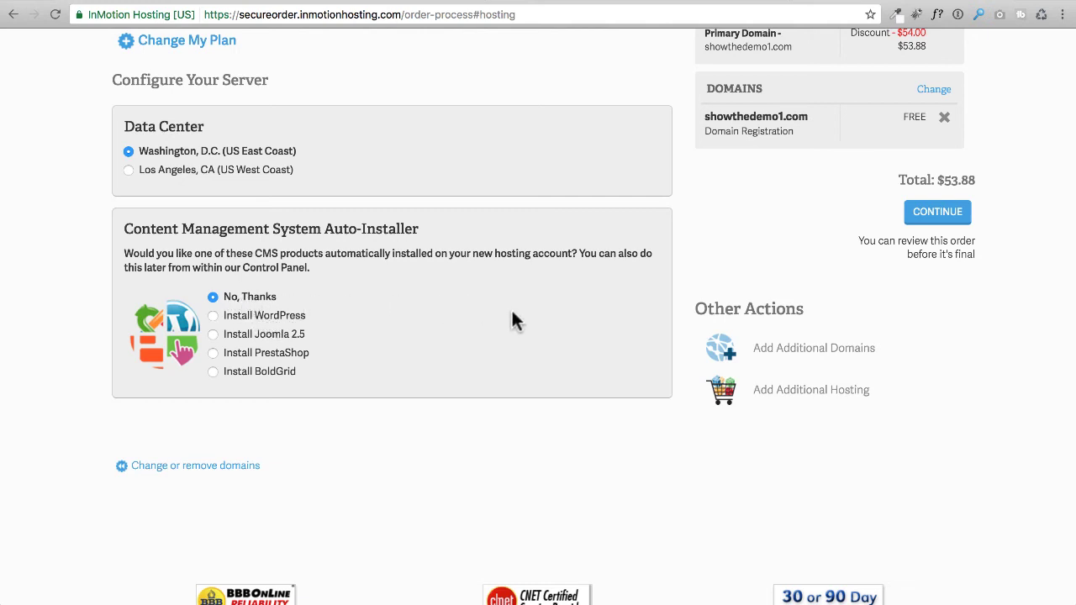
{"action": "scroll", "coordinate": [517, 319], "scroll_direction": "up", "scroll_amount": 3}
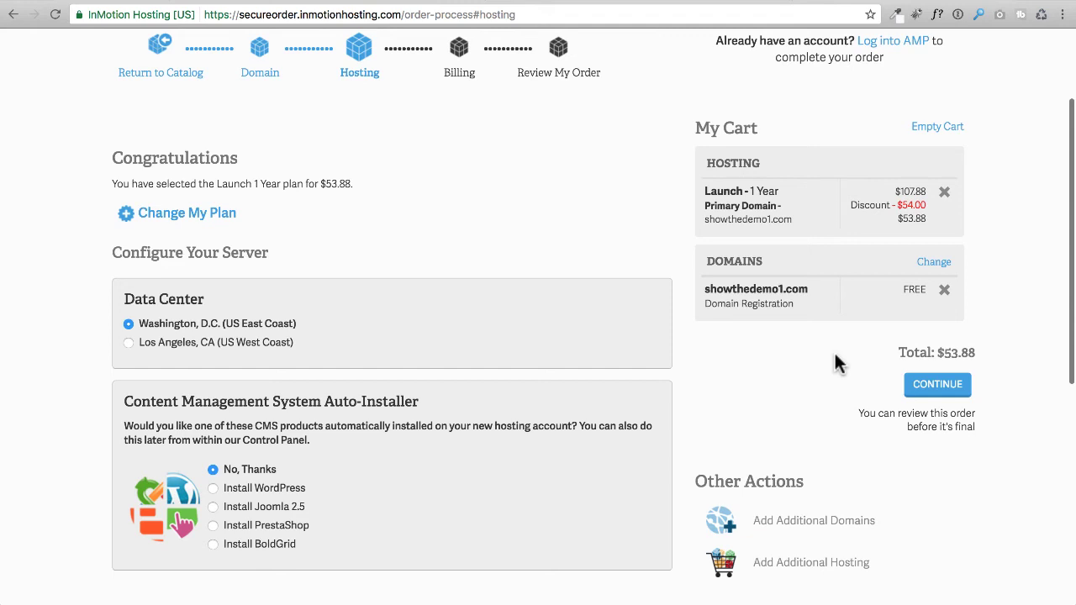
{"action": "left_click", "coordinate": [937, 384]}
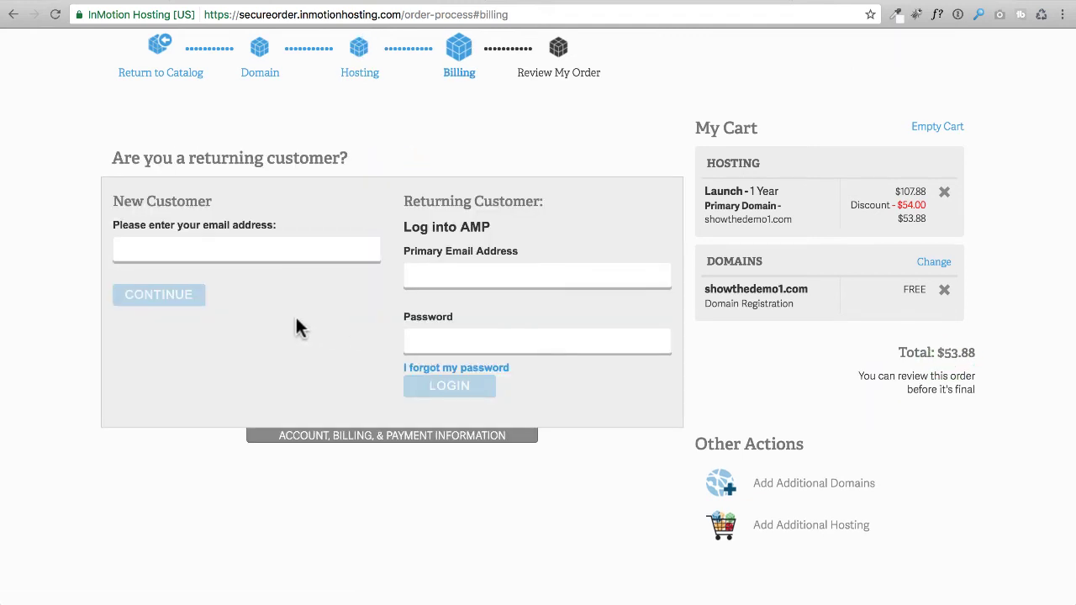
Enter the new customer's e-mail address and continue to the account, billing and payment form.
{"action": "left_click", "coordinate": [153, 249]}
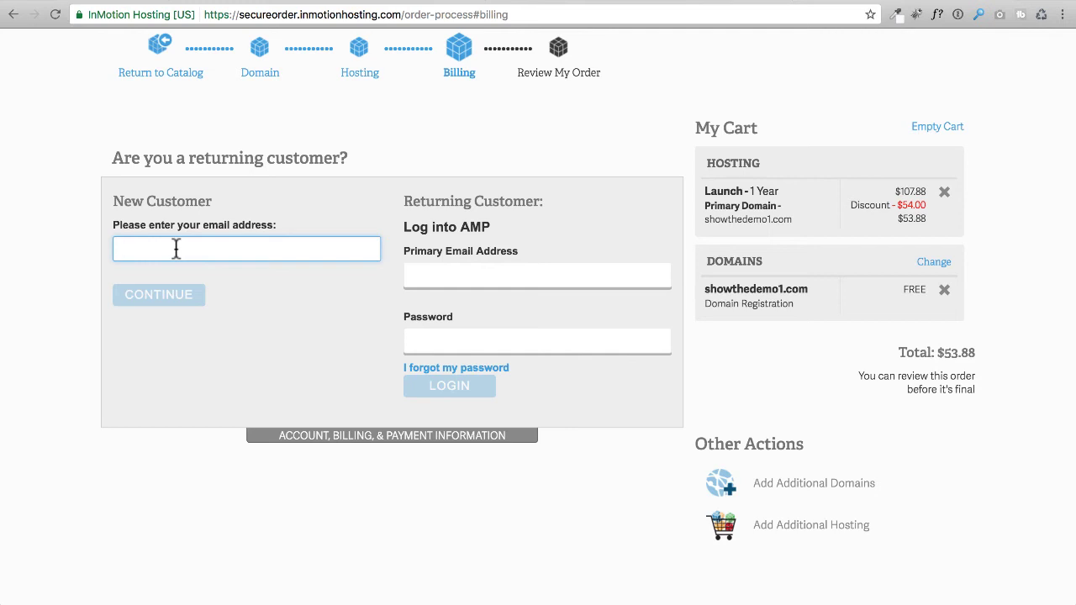
{"action": "left_click", "coordinate": [218, 266]}
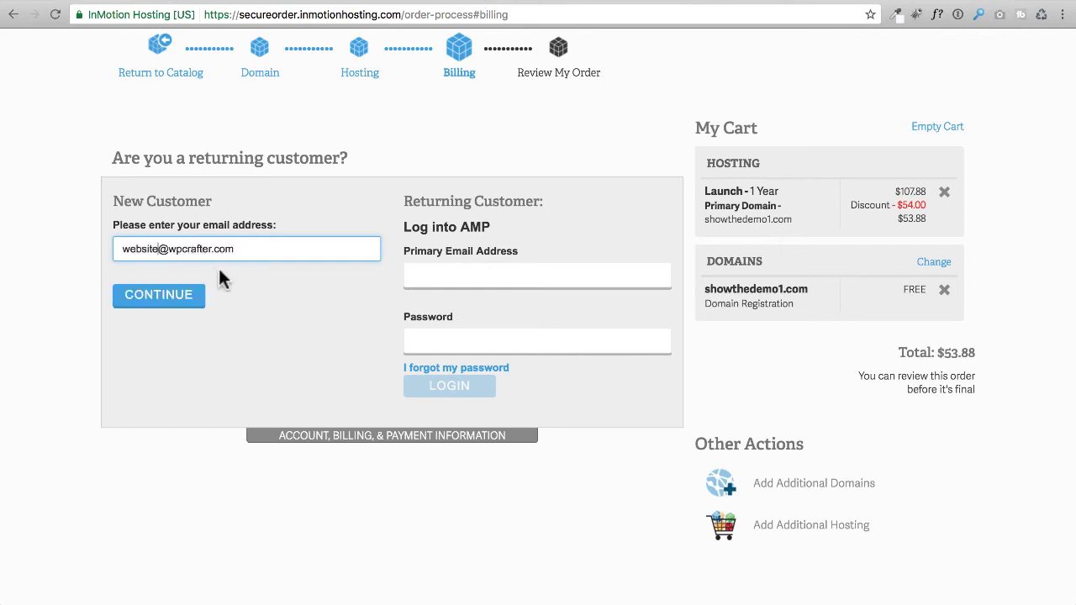
{"action": "left_click", "coordinate": [158, 298]}
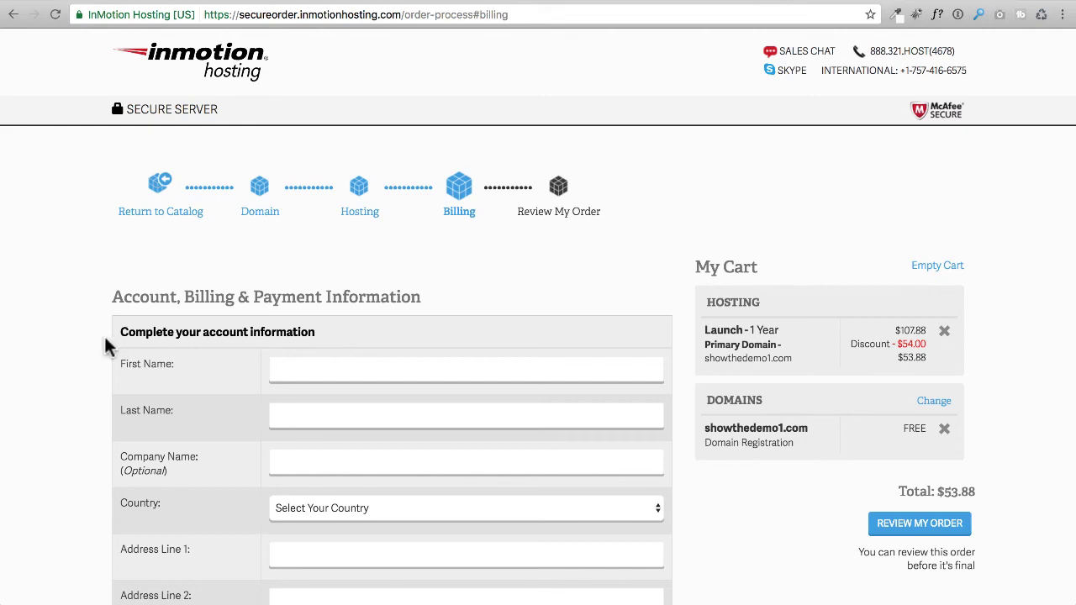
Look through the account information, billing and payment method sections of the order form.
{"action": "scroll", "coordinate": [106, 344], "scroll_direction": "down", "scroll_amount": 5}
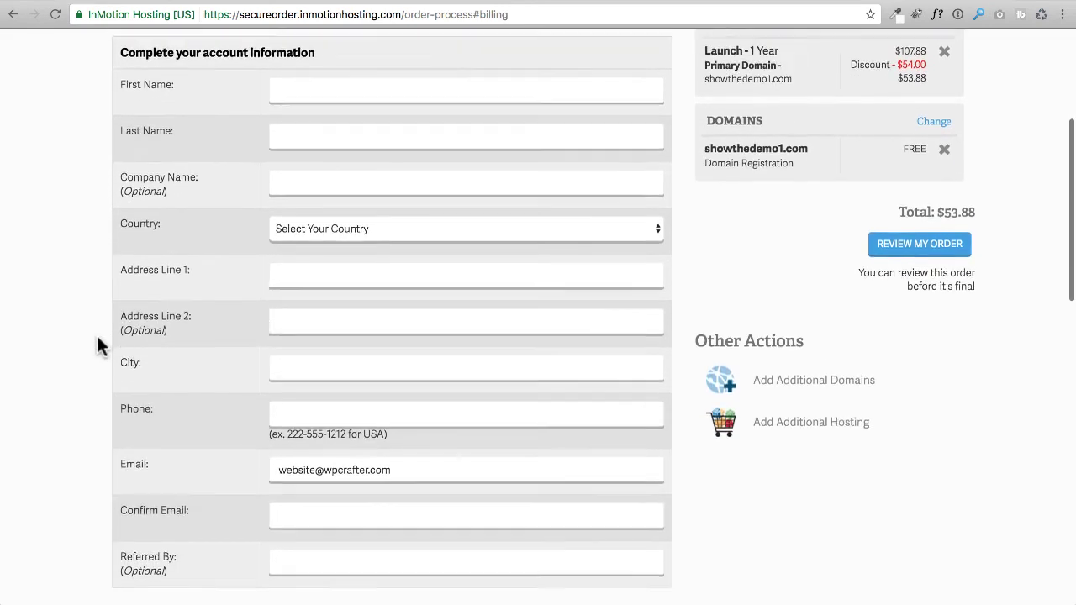
{"action": "scroll", "coordinate": [97, 345], "scroll_direction": "down", "scroll_amount": 9}
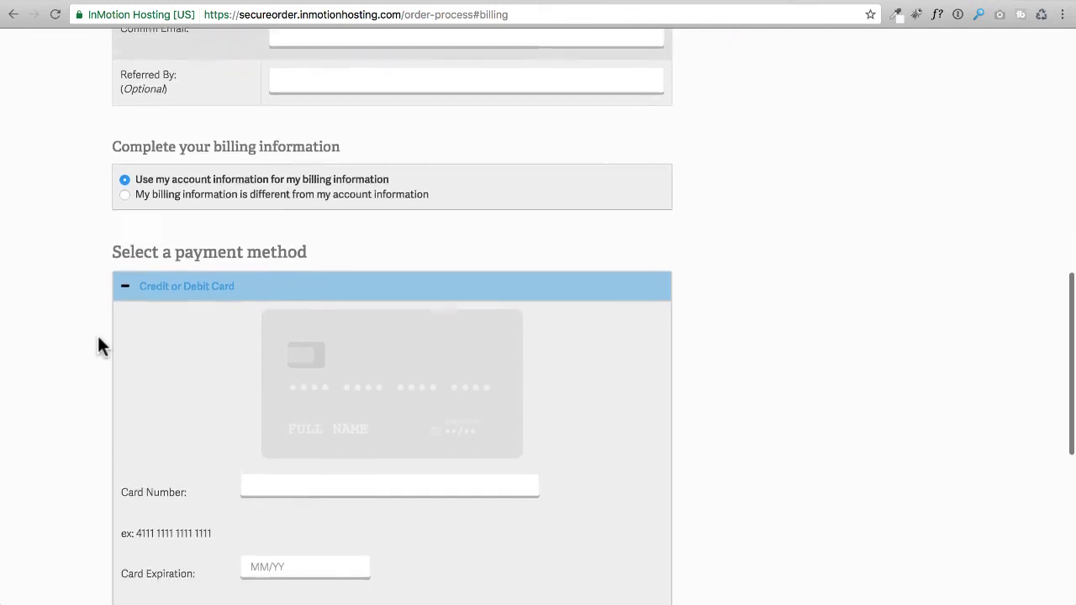
{"action": "scroll", "coordinate": [98, 344], "scroll_direction": "down", "scroll_amount": 3}
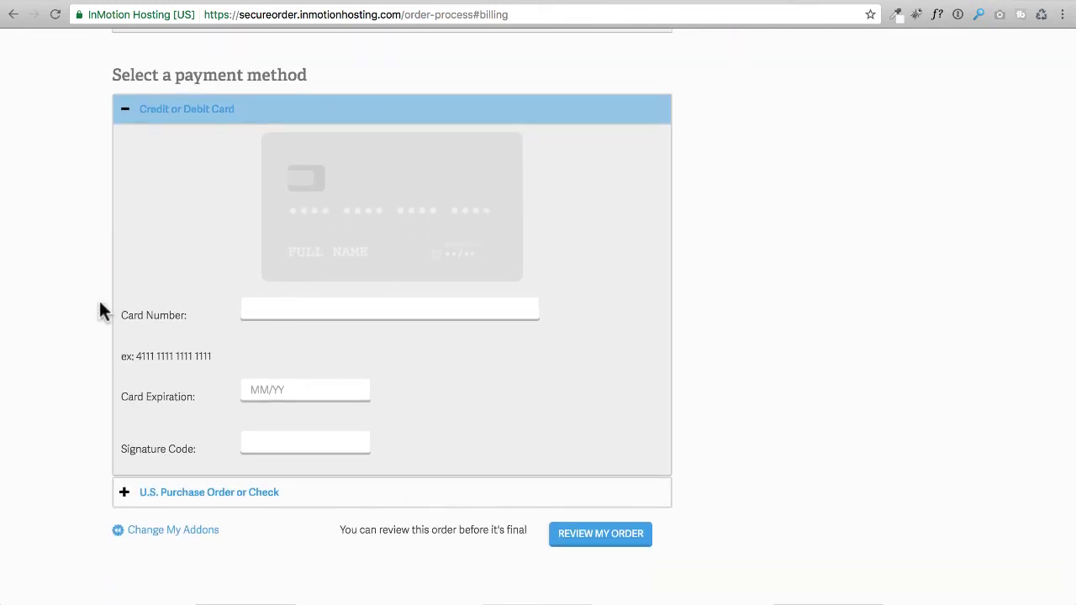
{"action": "scroll", "coordinate": [100, 312], "scroll_direction": "down", "scroll_amount": 1}
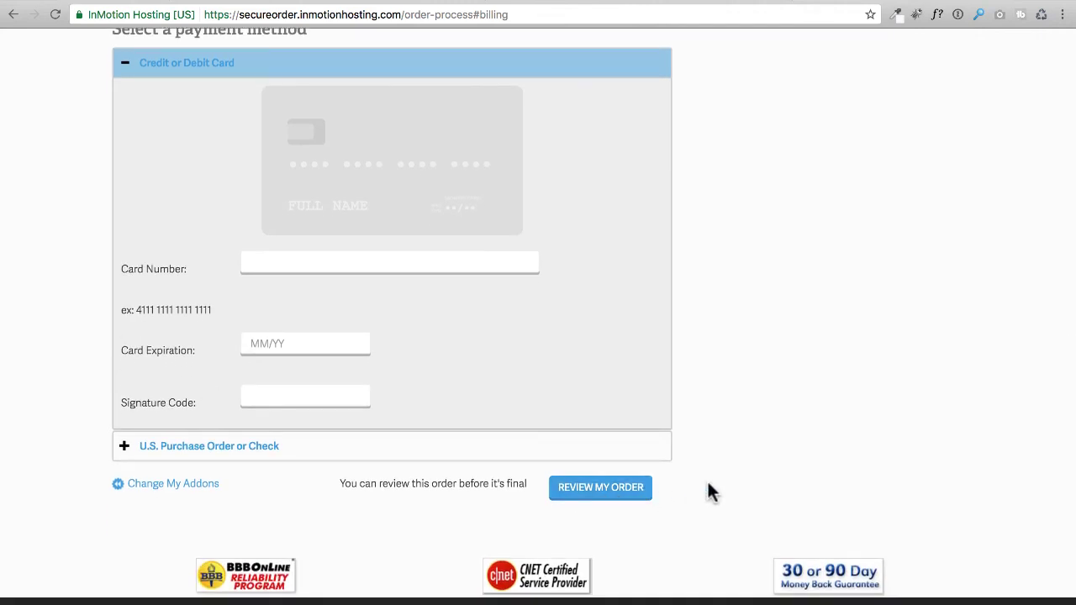
{"action": "scroll", "coordinate": [704, 474], "scroll_direction": "up", "scroll_amount": 10}
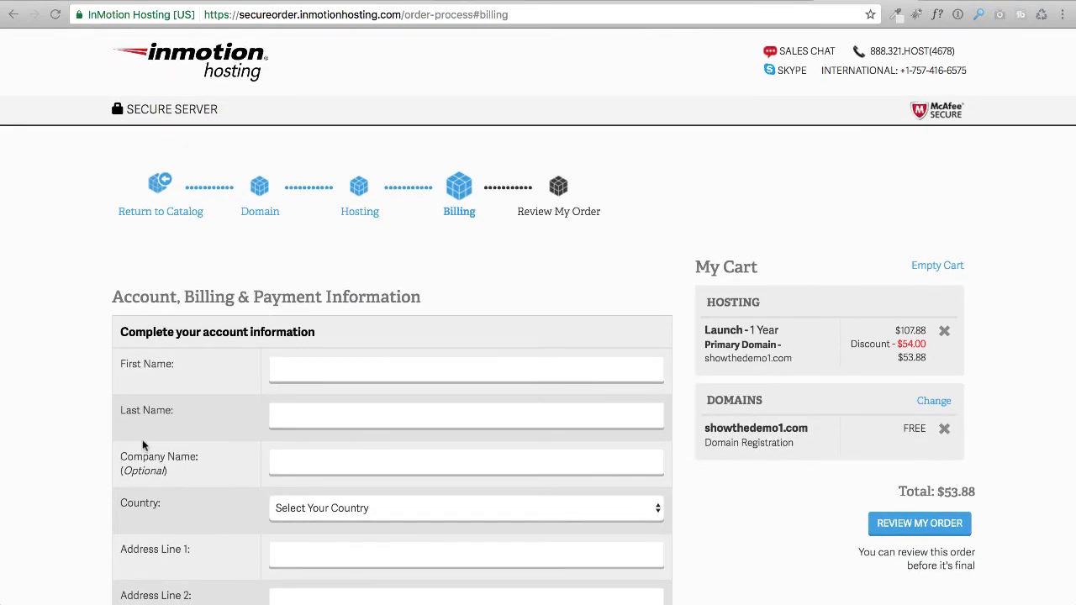
{"action": "scroll", "coordinate": [205, 433], "scroll_direction": "down", "scroll_amount": 5}
{"action": "scroll", "coordinate": [206, 432], "scroll_direction": "down", "scroll_amount": 2}
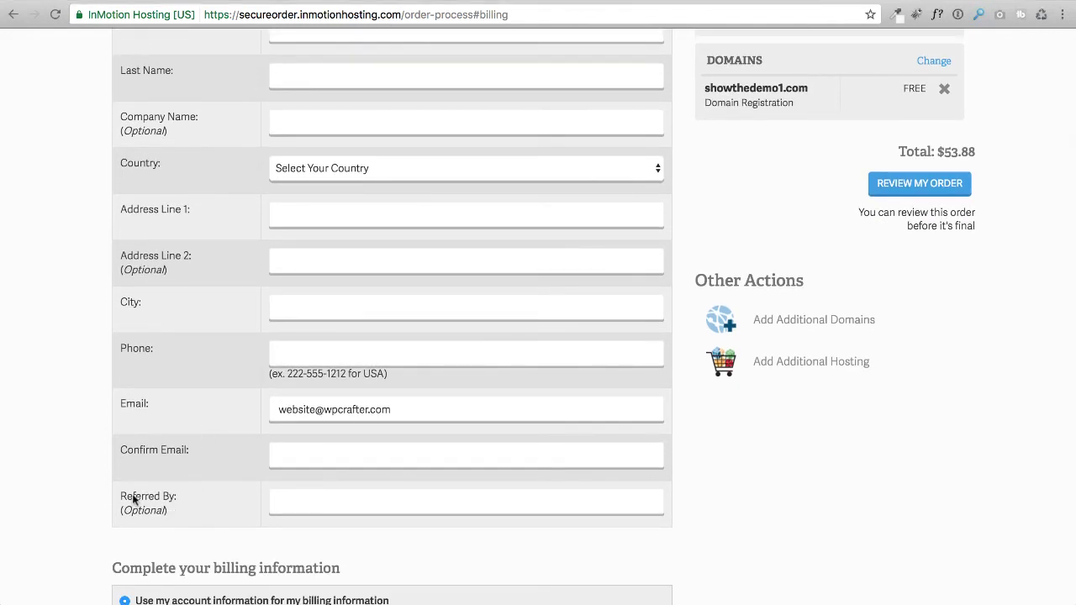
Enter WPCrafter as the optional referrer in the account information.
{"action": "left_click_drag", "start_coordinate": [121, 495], "coordinate": [171, 507]}
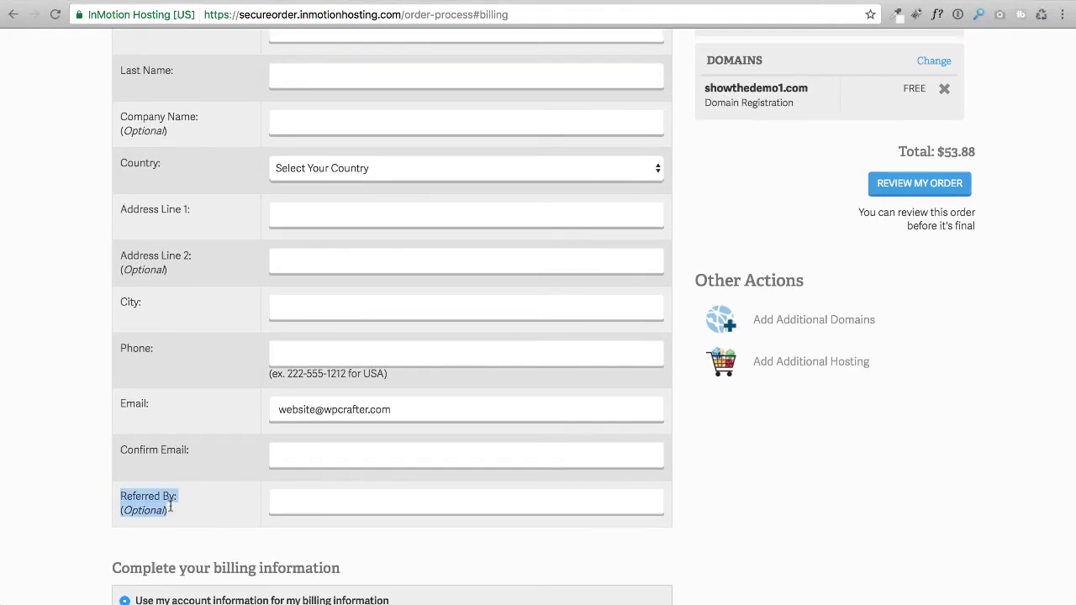
{"action": "left_click", "coordinate": [302, 506]}
{"action": "scroll", "coordinate": [307, 506], "scroll_direction": "down", "scroll_amount": 2}
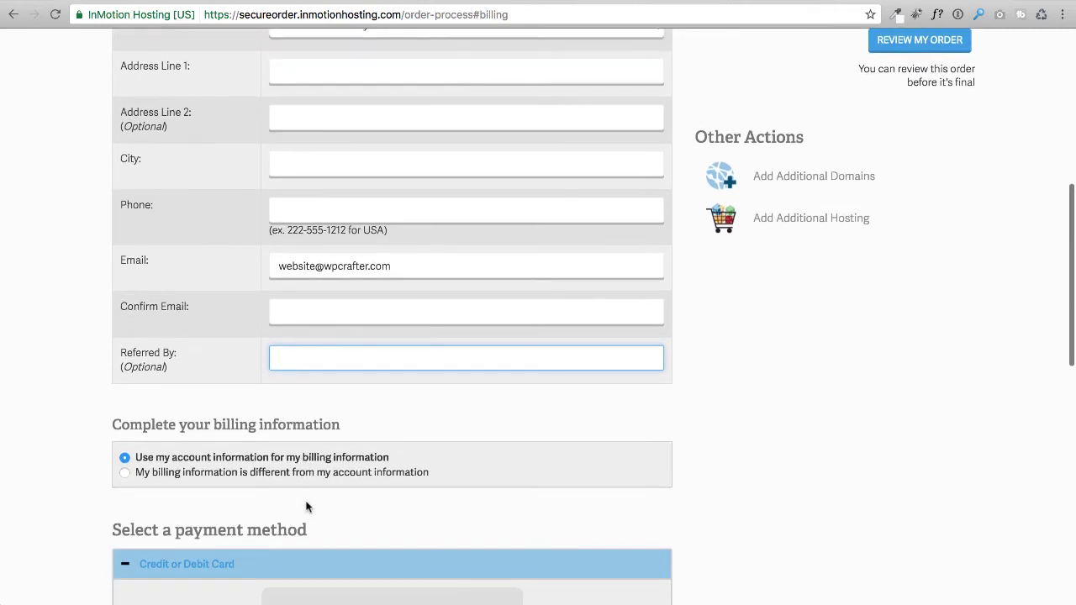
{"action": "left_click", "coordinate": [233, 367]}
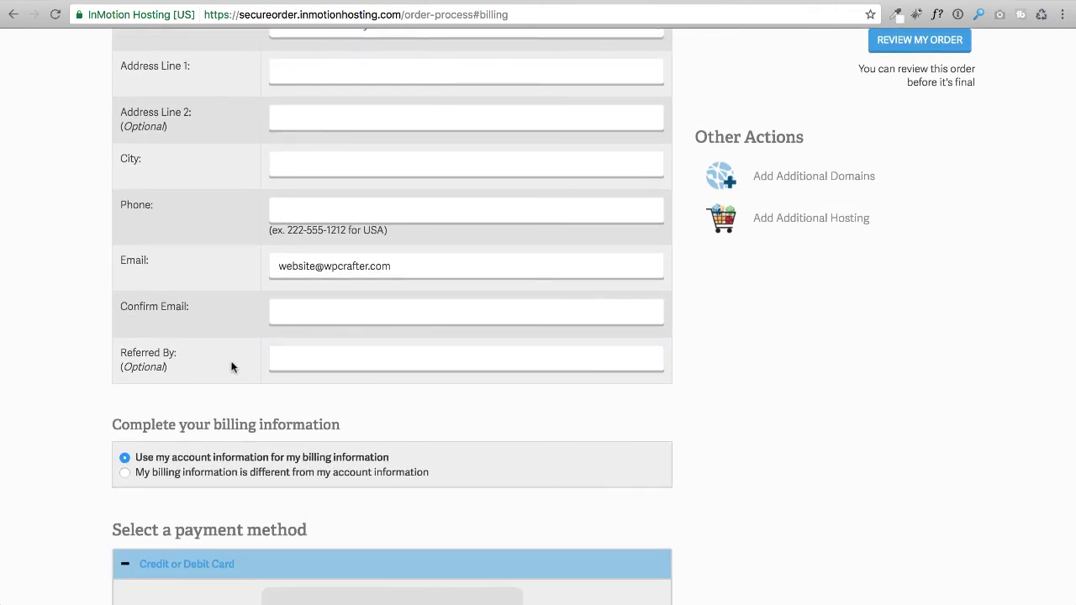
{"action": "left_click", "coordinate": [293, 362]}
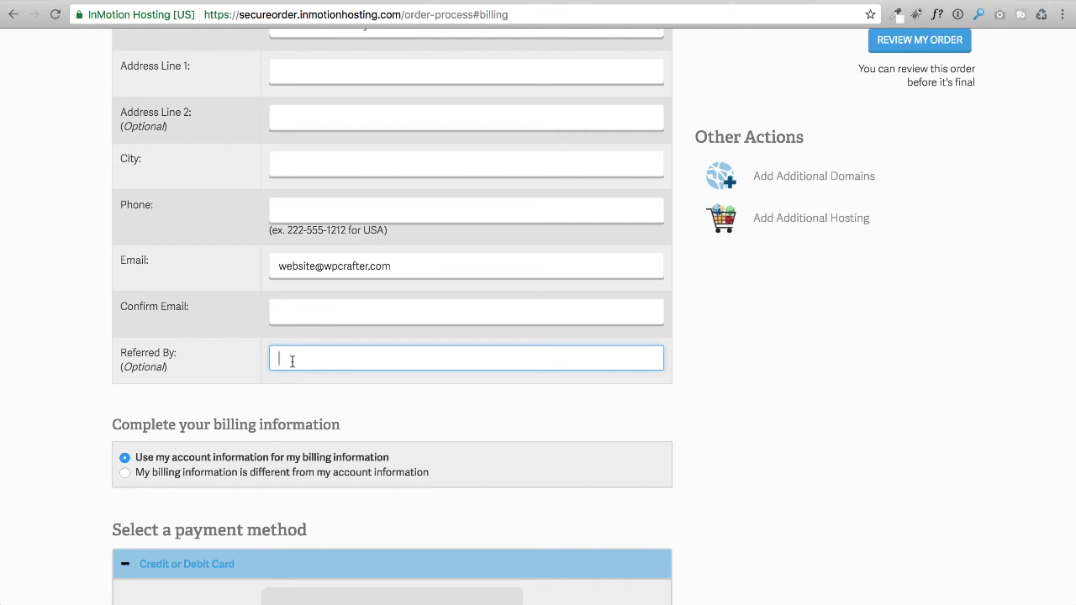
{"action": "type", "text": "WPCrafter"}
{"action": "scroll", "coordinate": [702, 479], "scroll_direction": "up", "scroll_amount": 6}
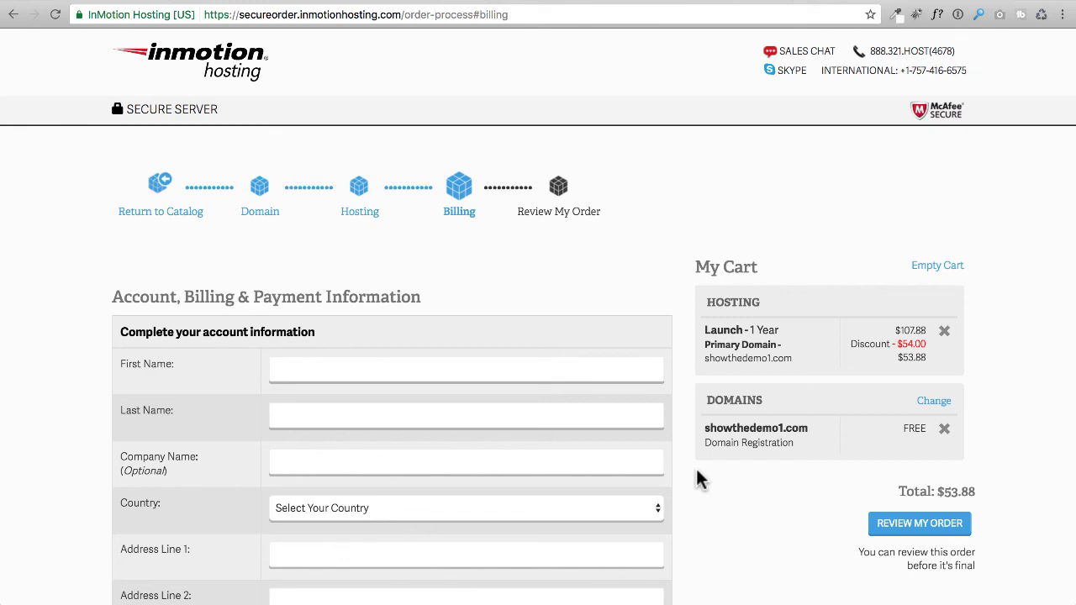
{"action": "scroll", "coordinate": [698, 479], "scroll_direction": "down", "scroll_amount": 6}
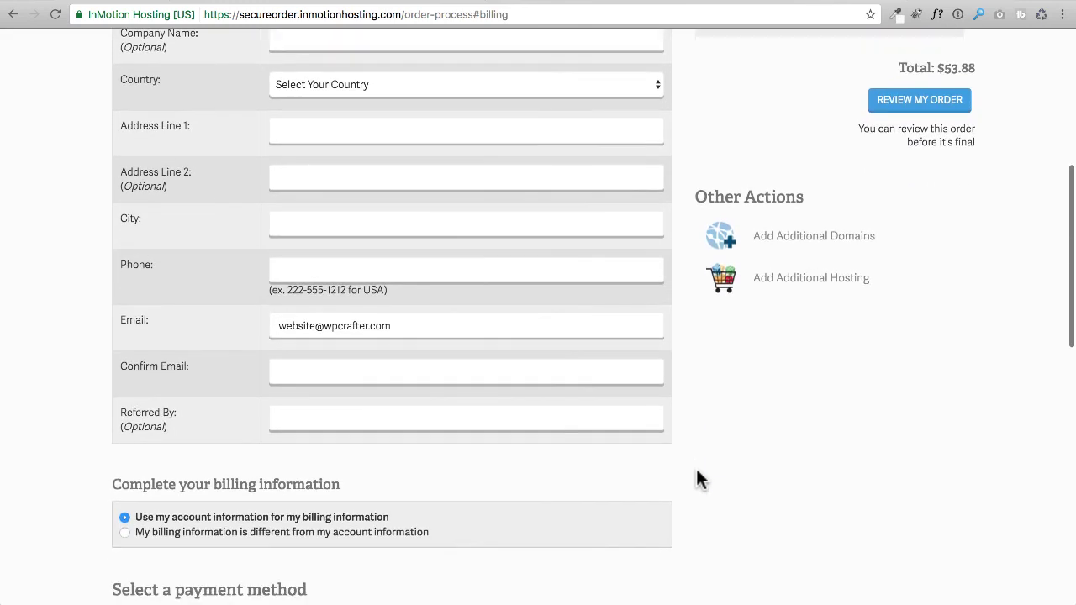
{"action": "scroll", "coordinate": [697, 479], "scroll_direction": "up", "scroll_amount": 6}
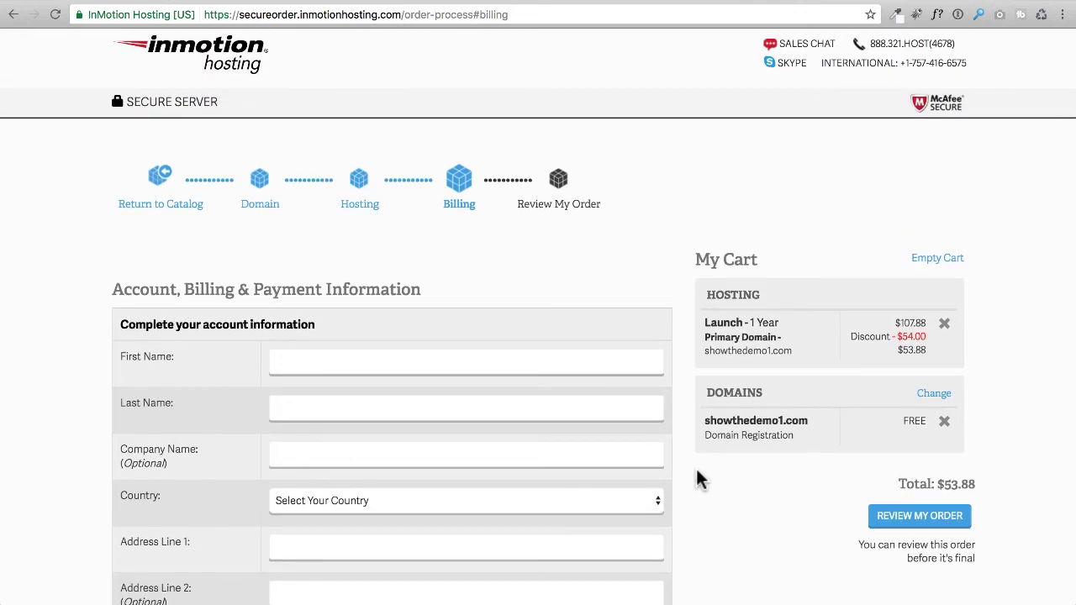
{"action": "scroll", "coordinate": [685, 425], "scroll_direction": "up", "scroll_amount": 1}
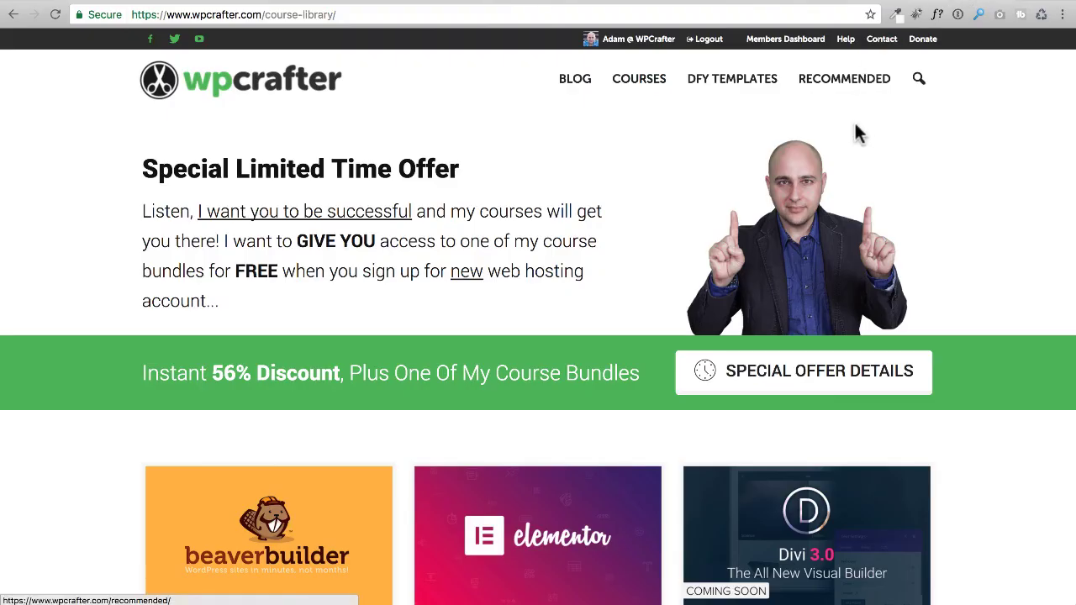
Open the Course Access section of the WPCrafter contact page and read its receipt submission instructions.
{"action": "left_click", "coordinate": [883, 42]}
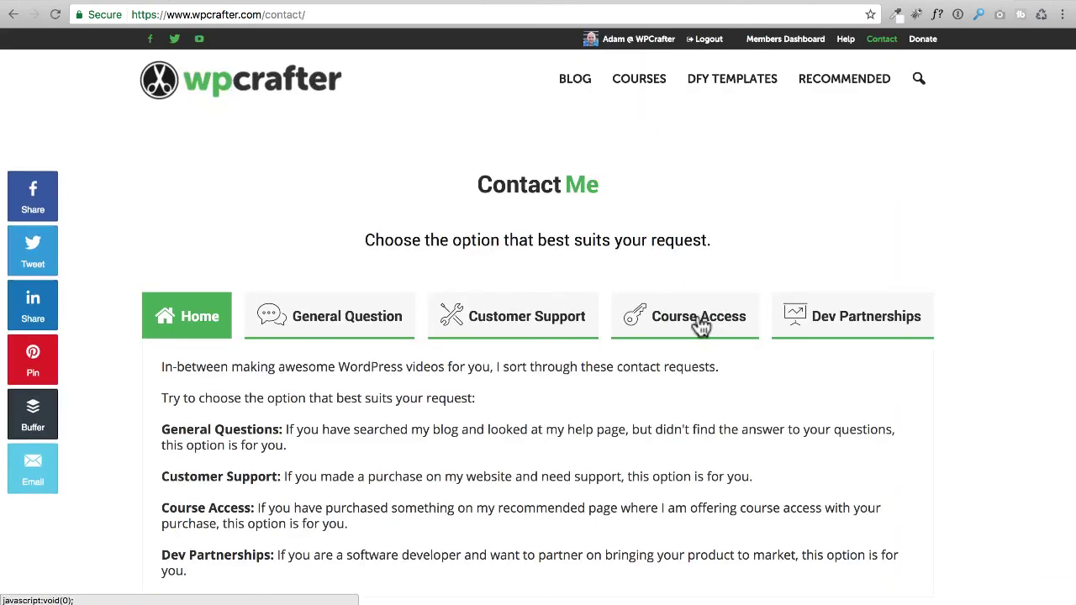
{"action": "left_click", "coordinate": [702, 327]}
{"action": "scroll", "coordinate": [547, 244], "scroll_direction": "down", "scroll_amount": 5}
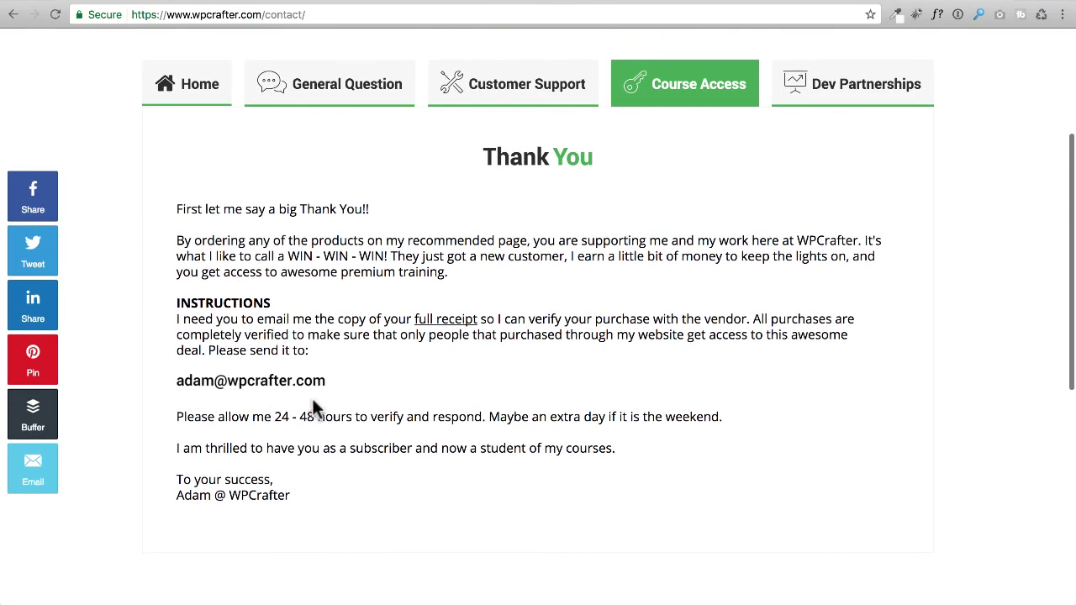
{"action": "scroll", "coordinate": [443, 378], "scroll_direction": "up", "scroll_amount": 5}
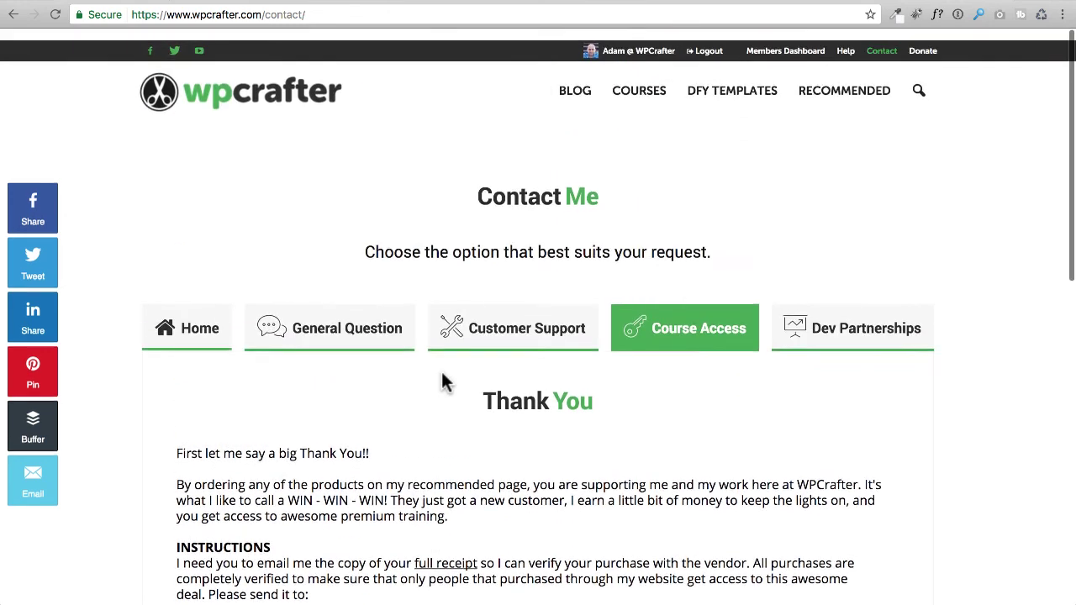